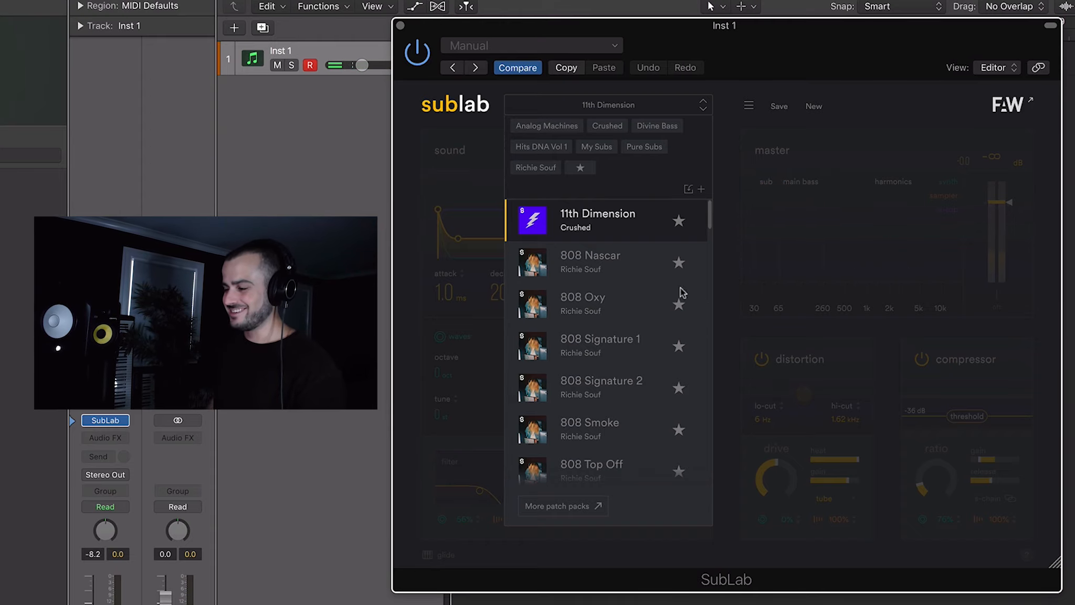
- Audition SubLab presets from the preset list, trying 808 Nascar, 808 Signature 1 and Floating
left_click(636, 269)
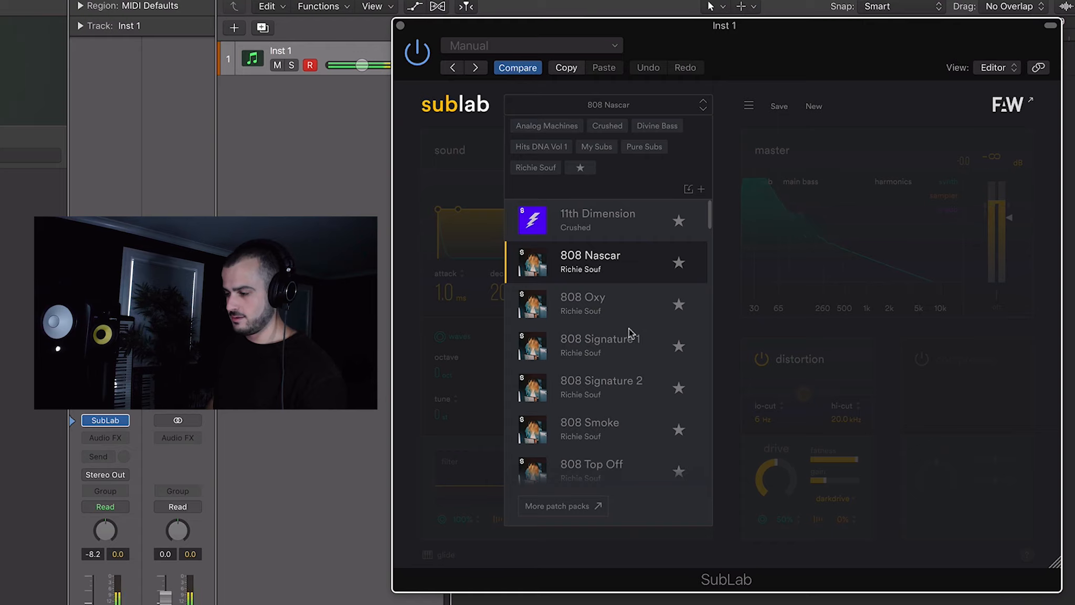
left_click(622, 361)
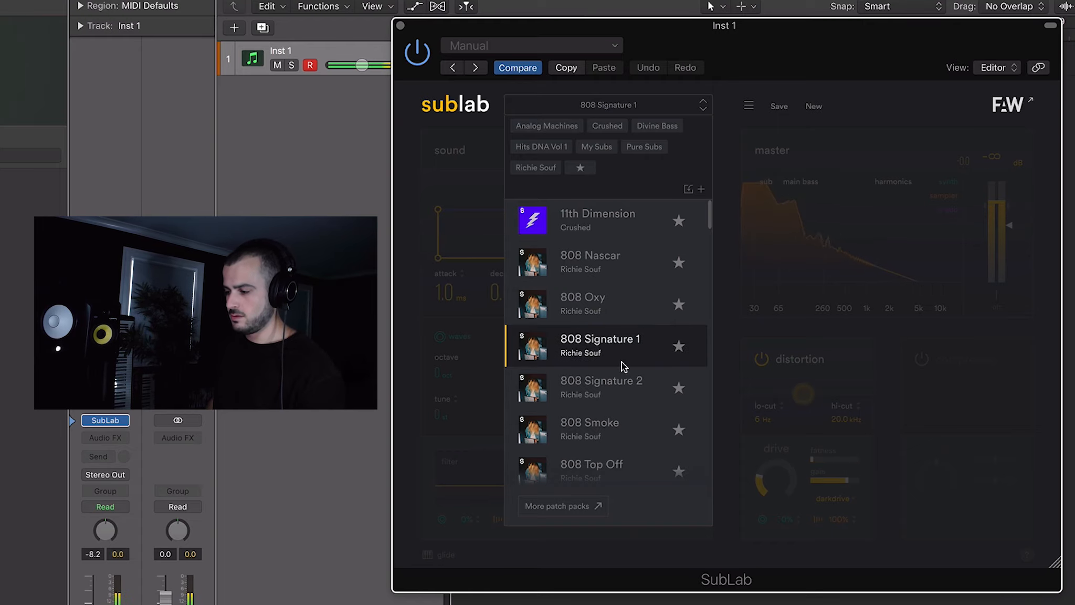
scroll(629, 349, "down", 5)
scroll(629, 348, "down", 1)
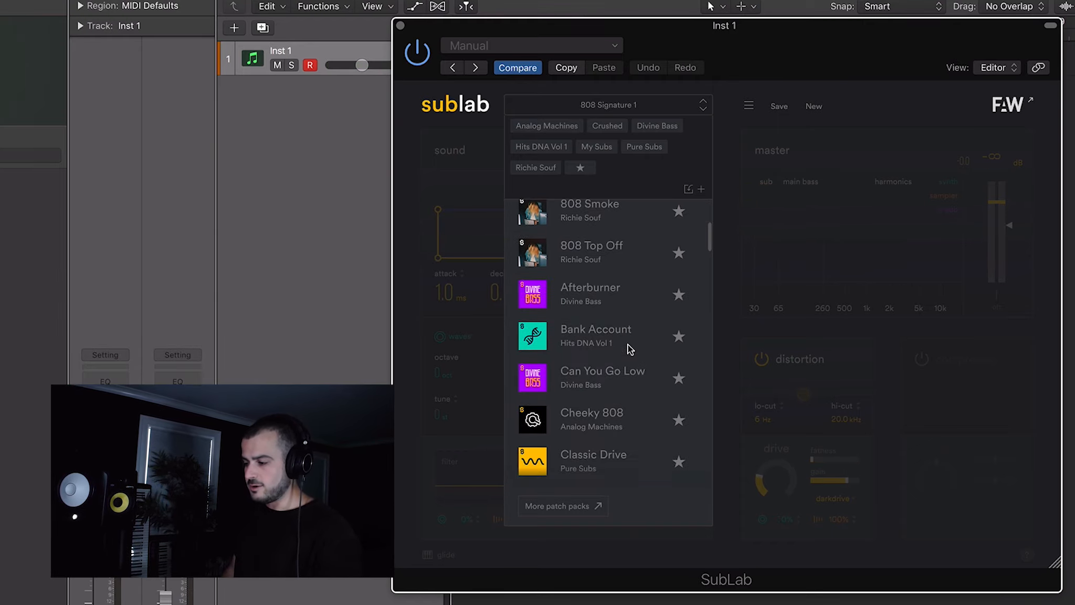
scroll(602, 361, "down", 1)
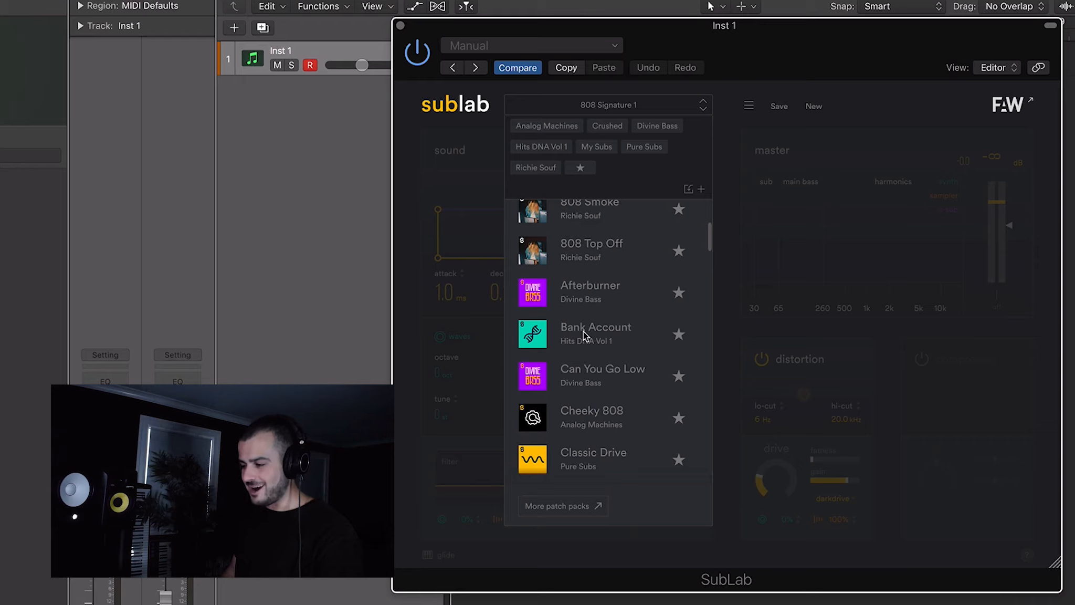
scroll(583, 334, "down", 2)
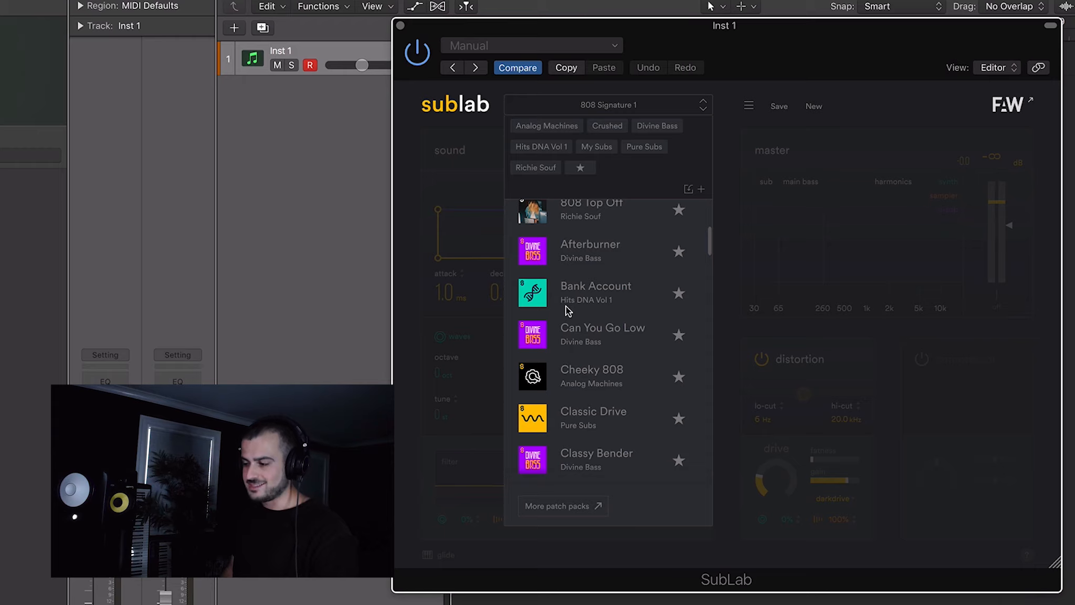
scroll(599, 304, "down", 5)
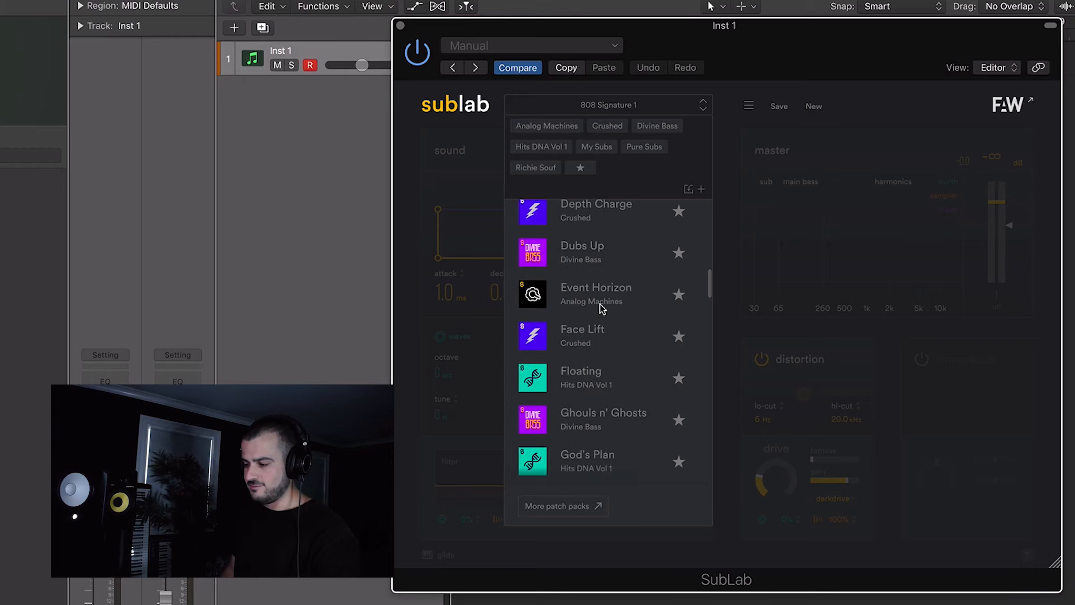
left_click(595, 377)
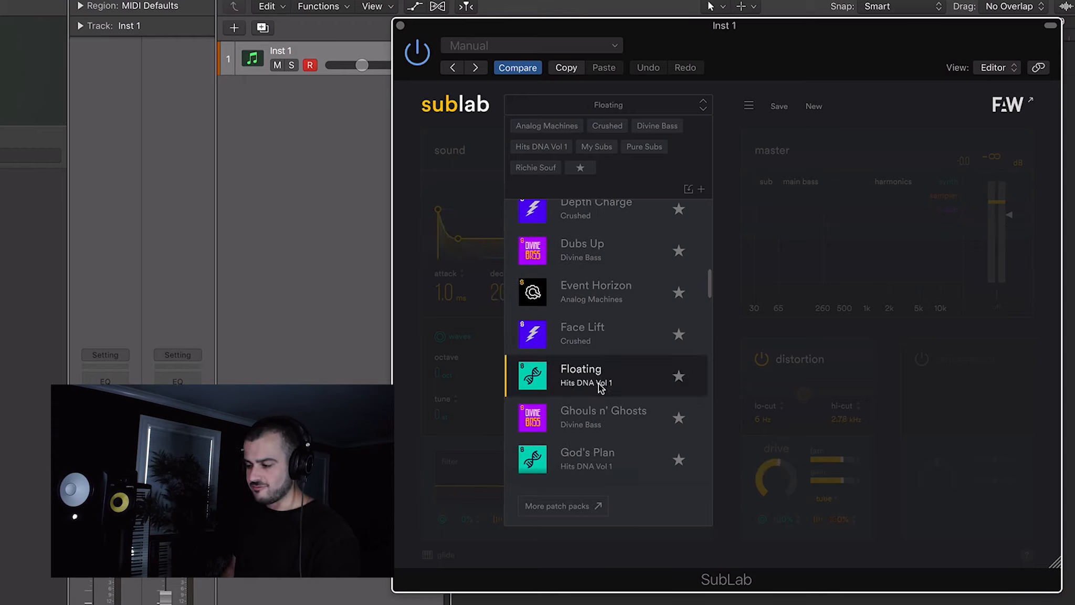
- Audition the God's Plan, Gucci Gang, Humble and I Like It Like That presets
scroll(600, 383, "down", 3)
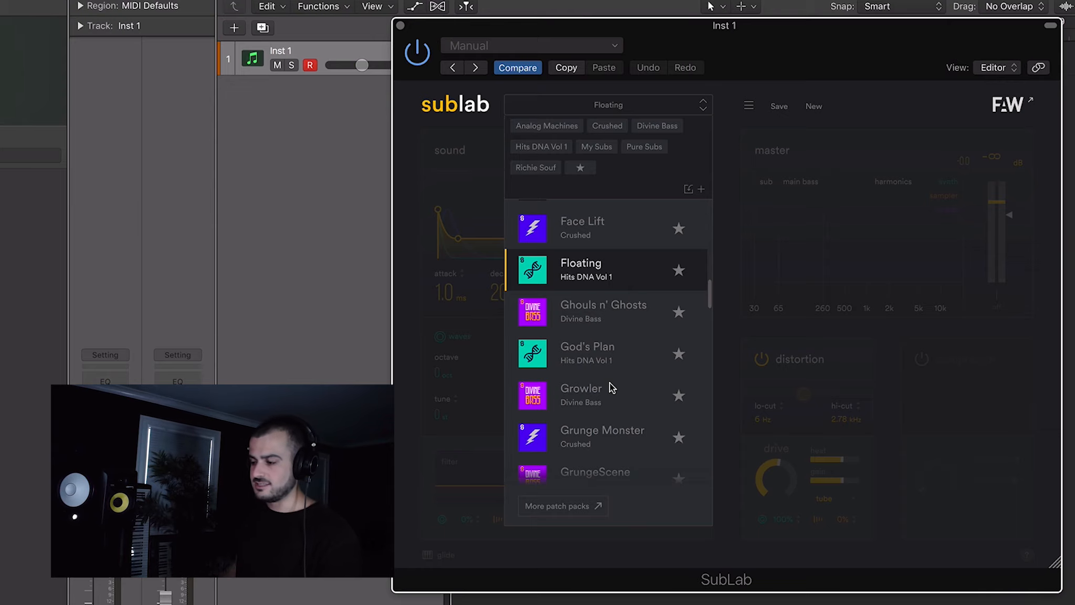
left_click(610, 359)
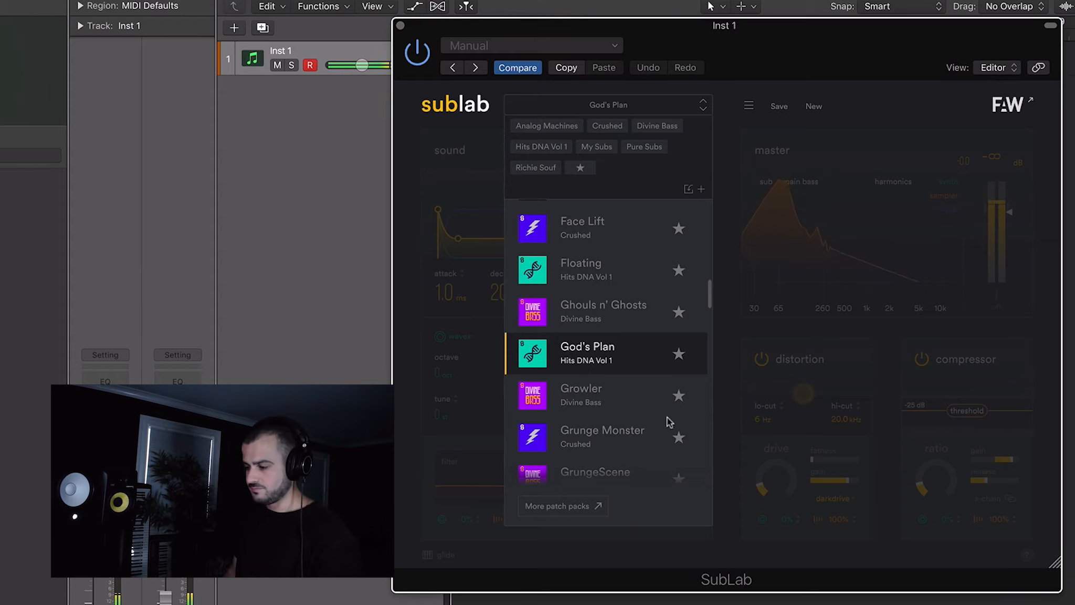
scroll(667, 419, "down", 5)
left_click(584, 266)
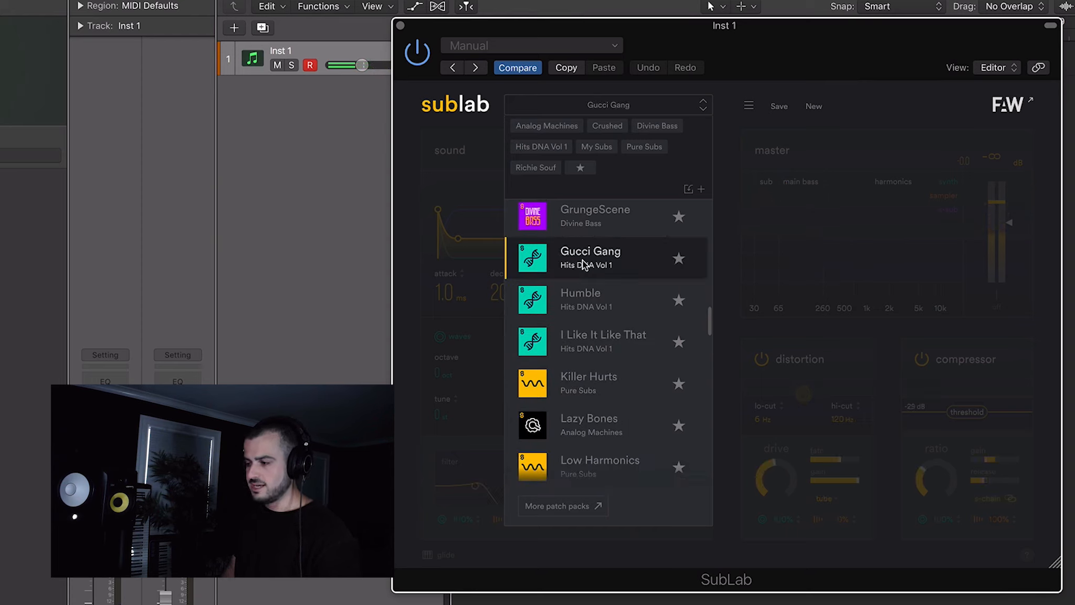
left_click(629, 297)
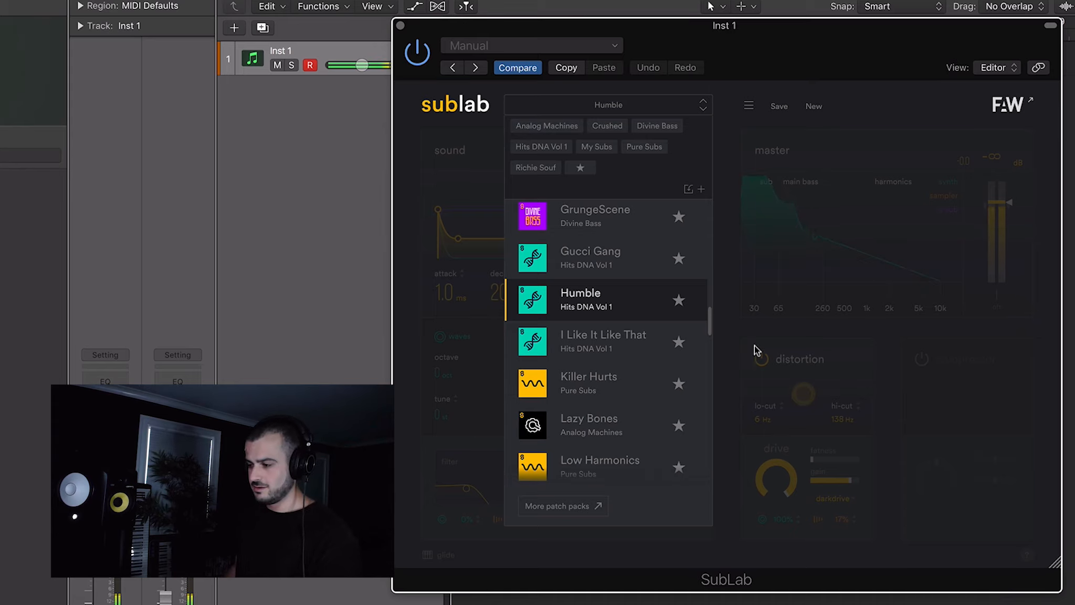
left_click(564, 338)
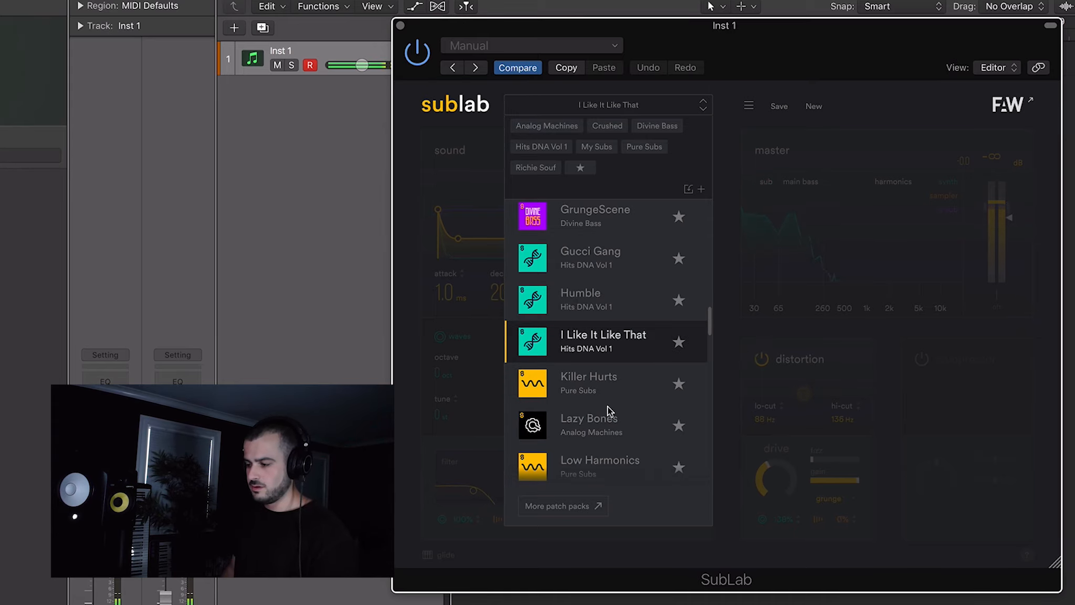
- Audition the Moonlight, Narcos and Numb Numb Juice presets and load the Rogue Mogue preset
scroll(608, 406, "down", 5)
left_click(608, 256)
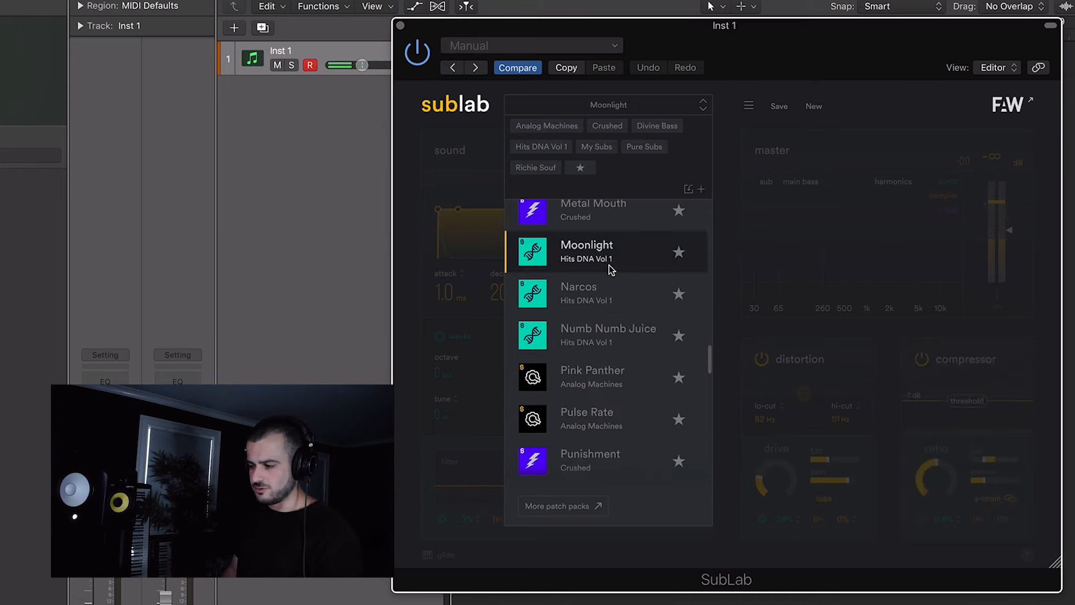
left_click(621, 307)
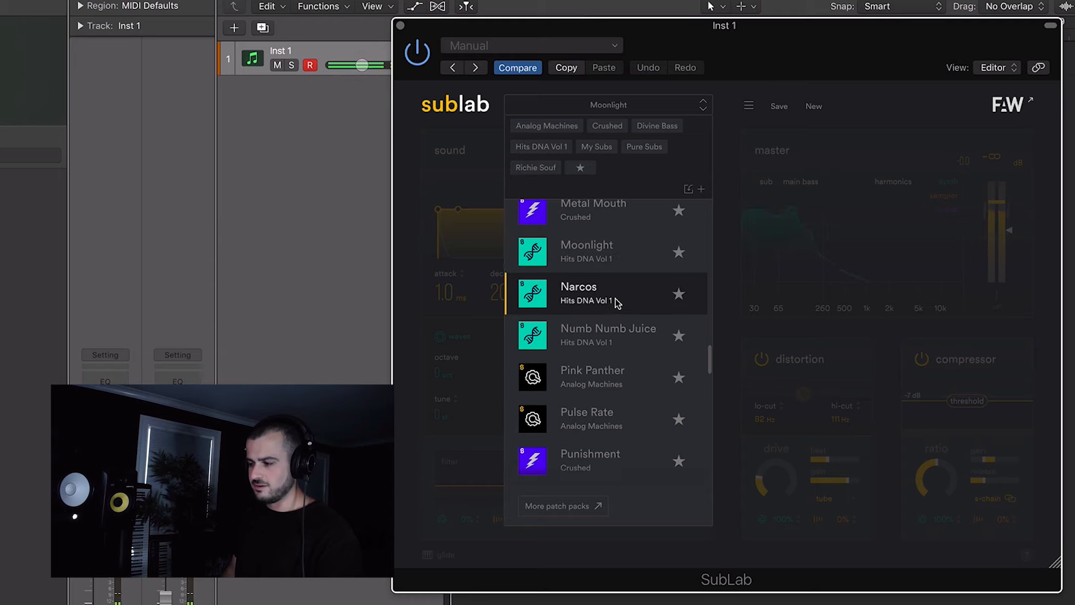
left_click(628, 342)
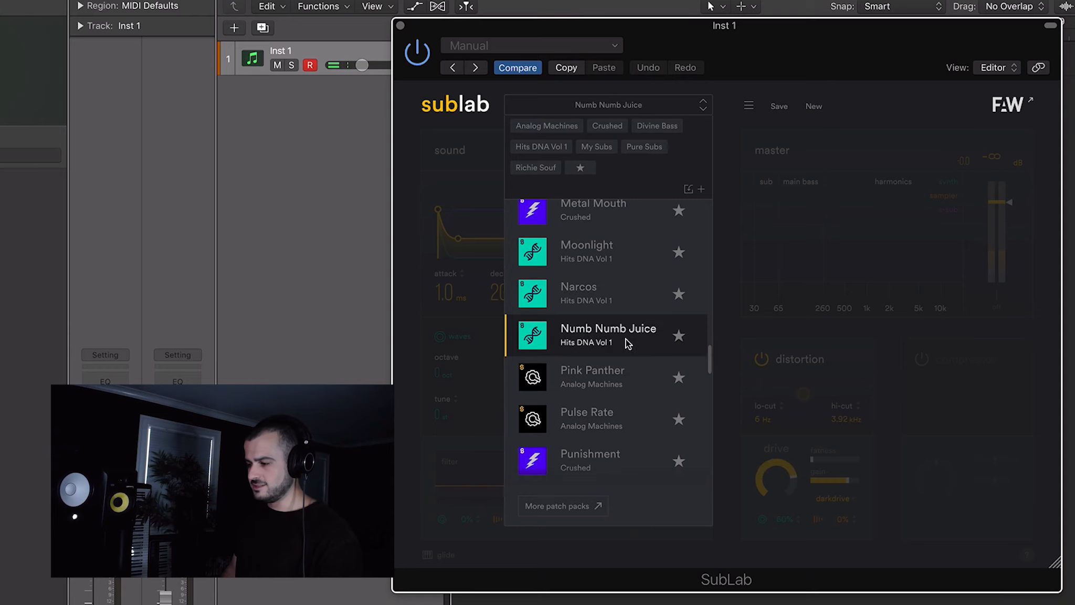
scroll(620, 334, "down", 5)
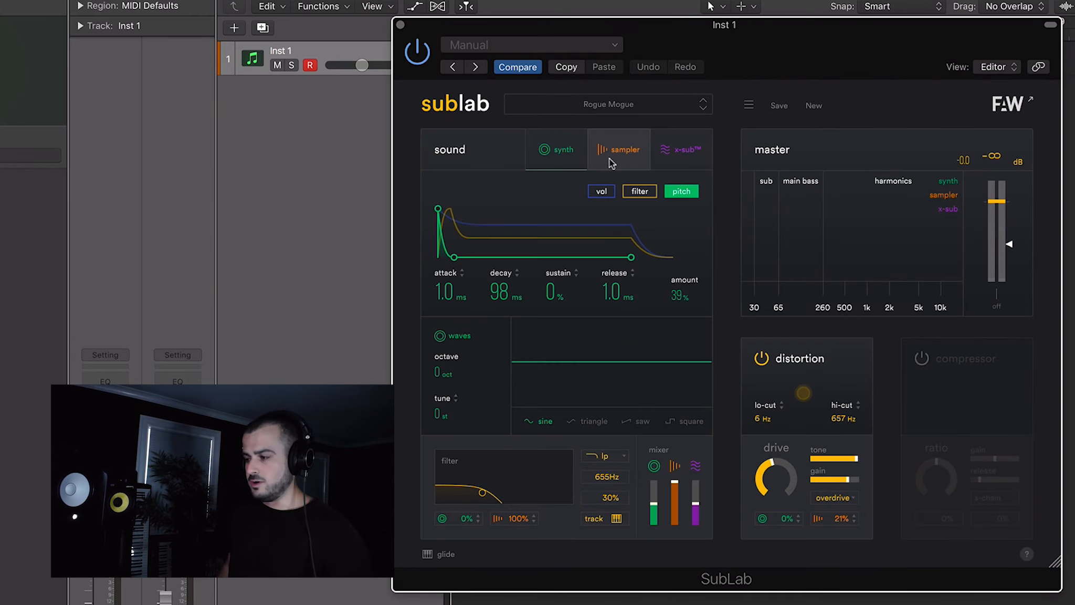
- Inspect the sampler layer, then pull the sampler and x-sub mixer faders all the way down
left_click(600, 155)
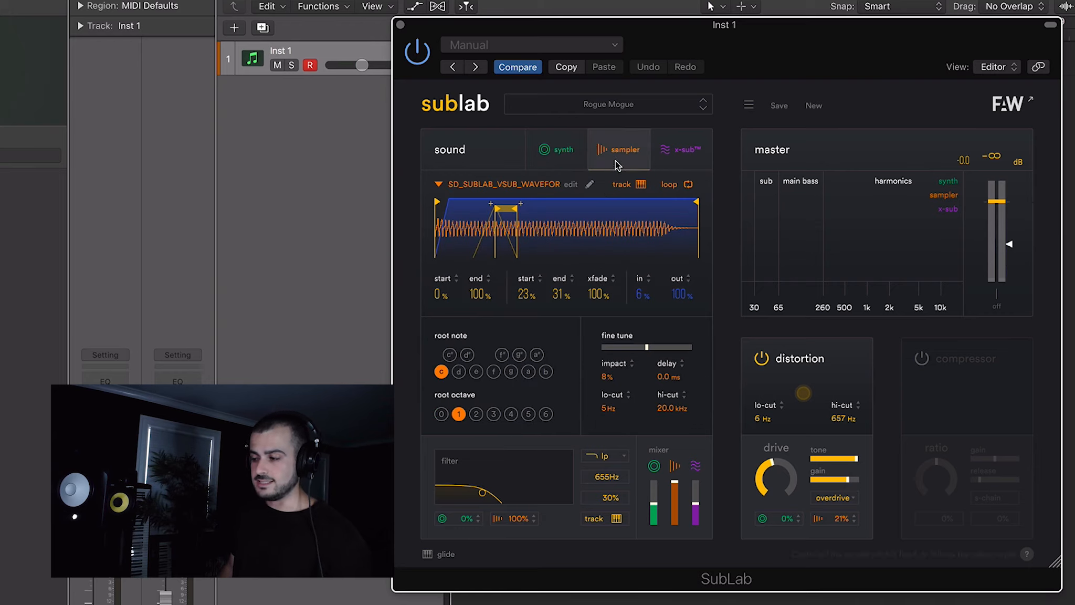
left_click(559, 160)
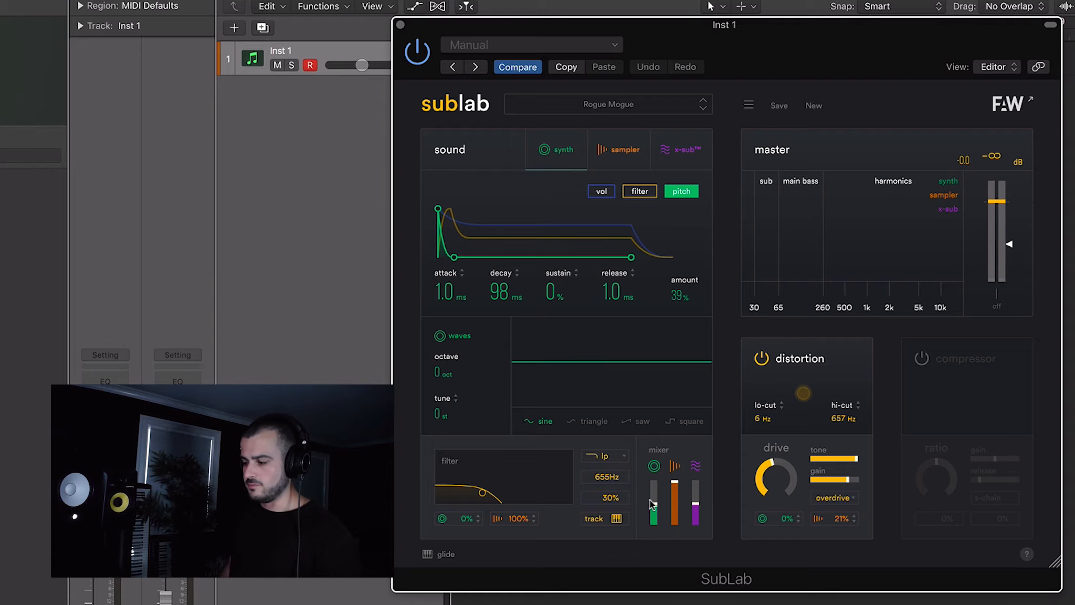
left_click_drag(675, 484, 682, 590)
left_click_drag(696, 502, 696, 580)
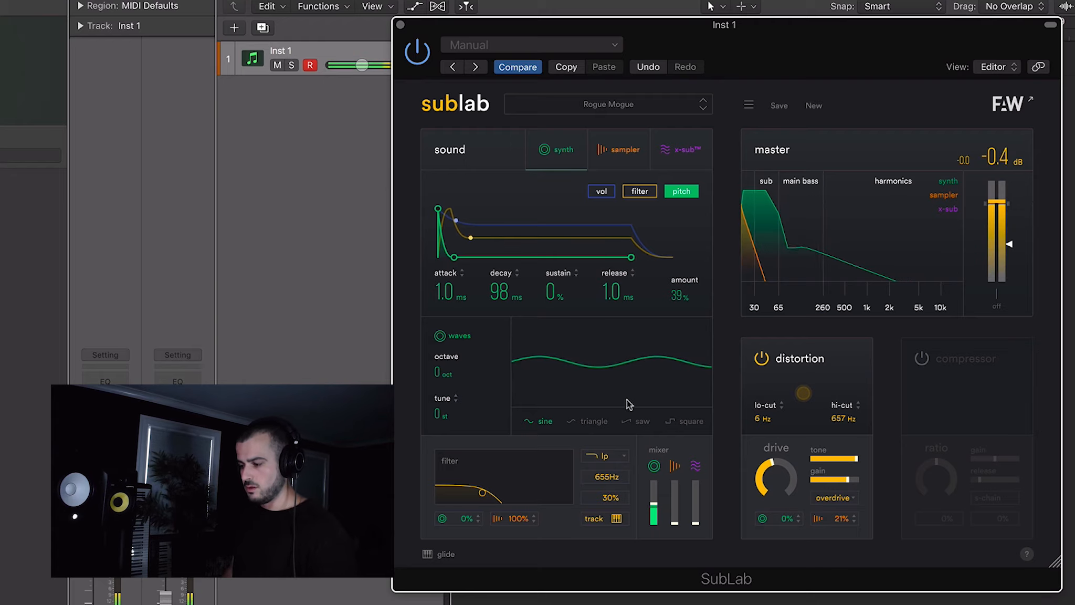
- Switch the synth oscillator waveform to triangle, then saw, and adjust the synth filter amount
left_click(583, 420)
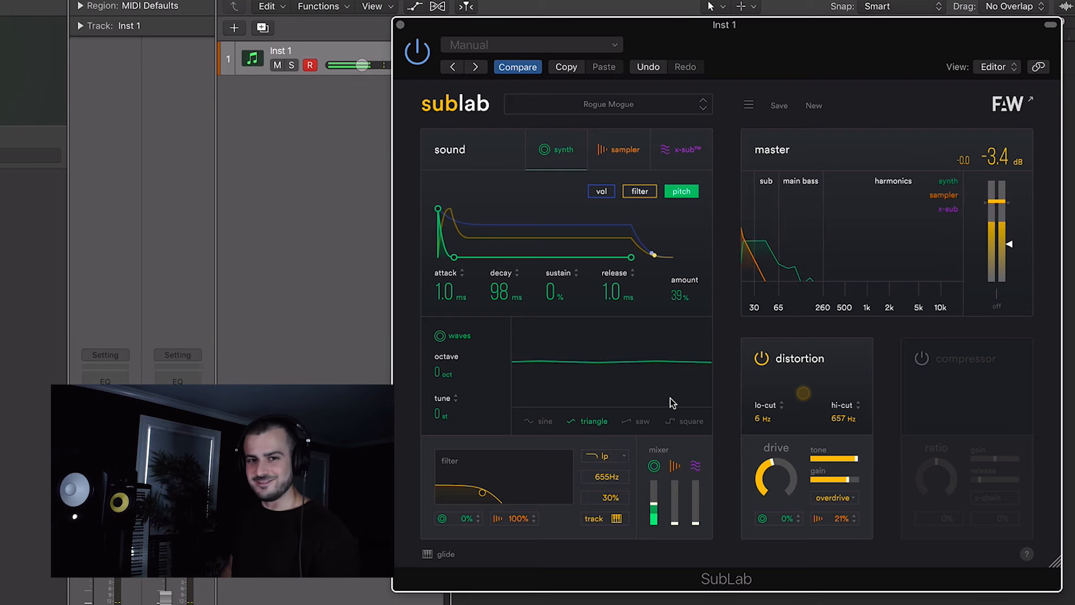
left_click(632, 419)
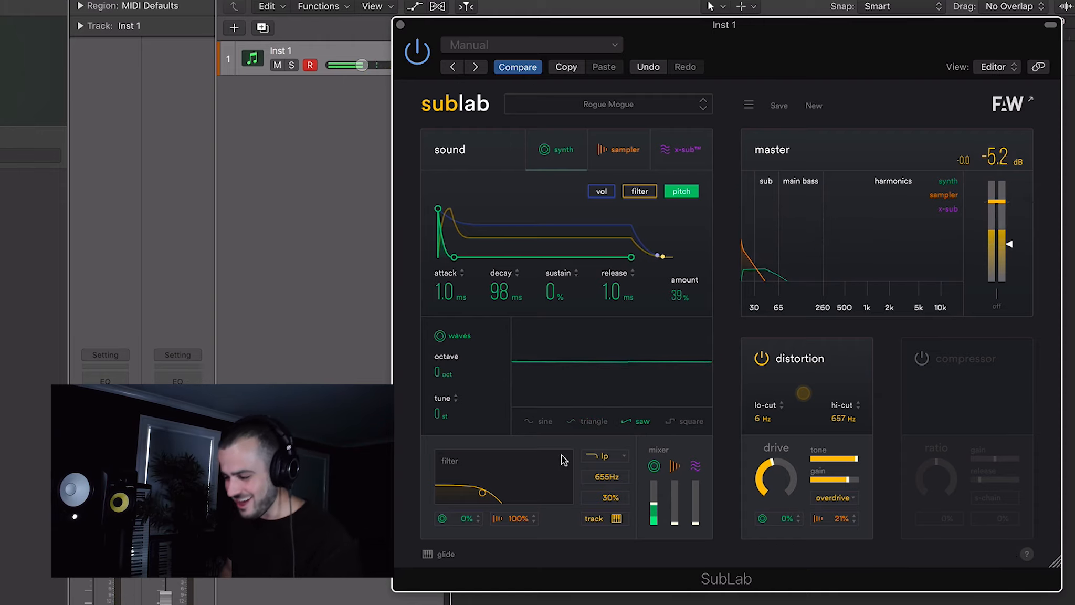
left_click_drag(464, 517, 468, 435)
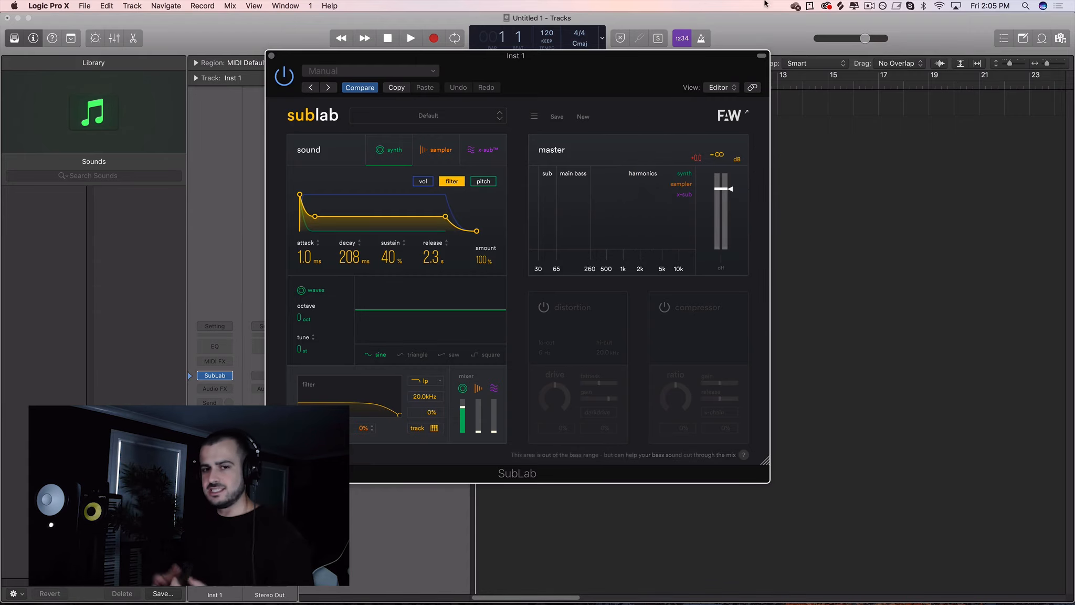
- Open Splice and search the sample library for 808
left_click(841, 6)
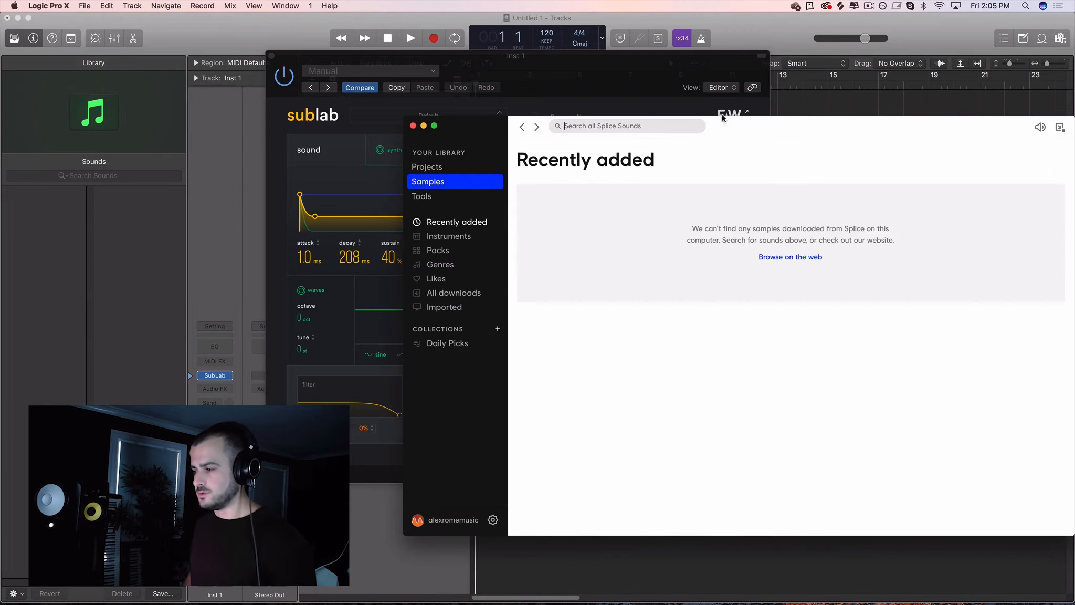
type("808")
key("Return")
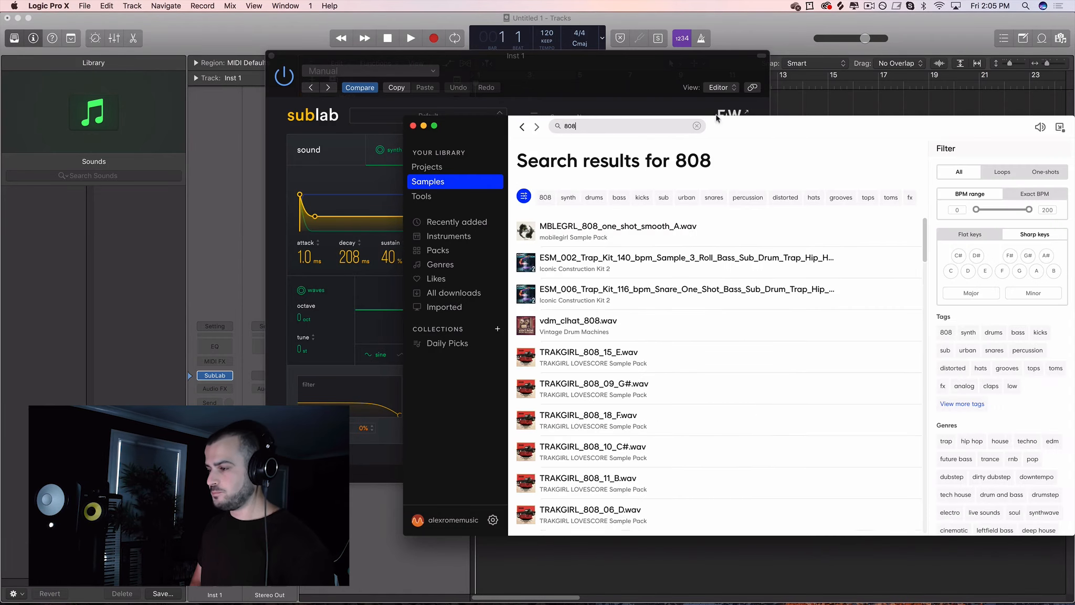
scroll(606, 353, "down", 3)
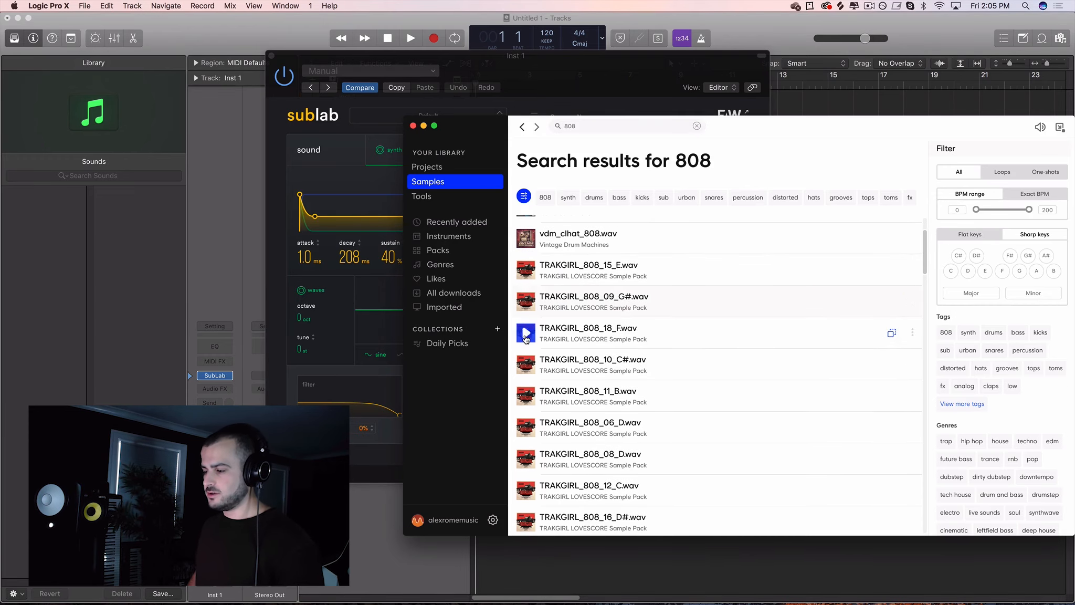
- Move the Splice window aside, open the sampler layer and drop TRAKGIRL_808_18_F.wav into it
left_click_drag(562, 342, 636, 351)
left_click_drag(719, 129, 915, 91)
left_click(442, 157)
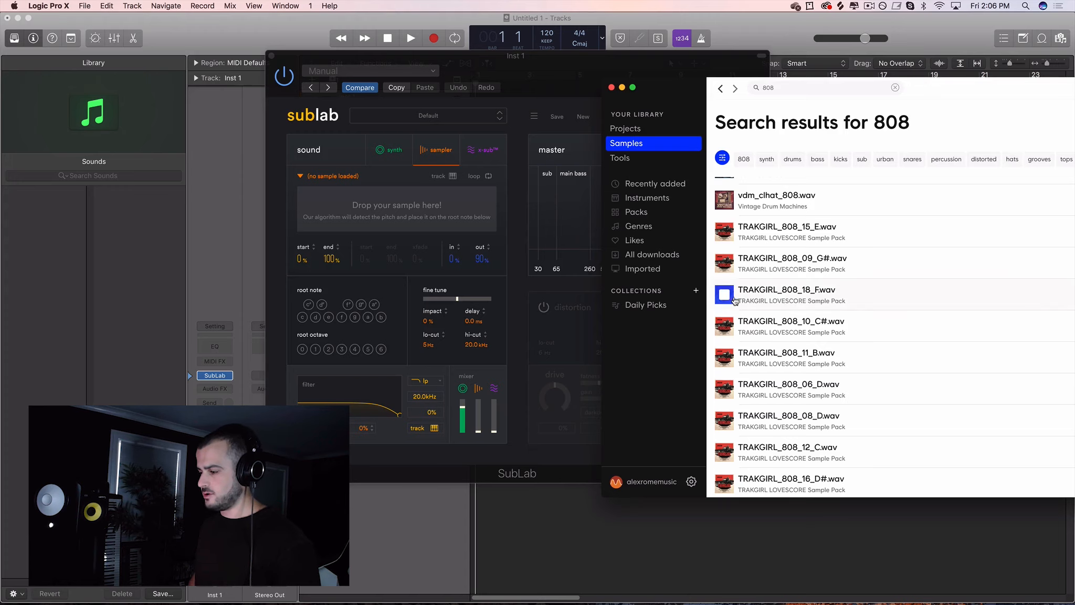
left_click_drag(734, 299, 398, 200)
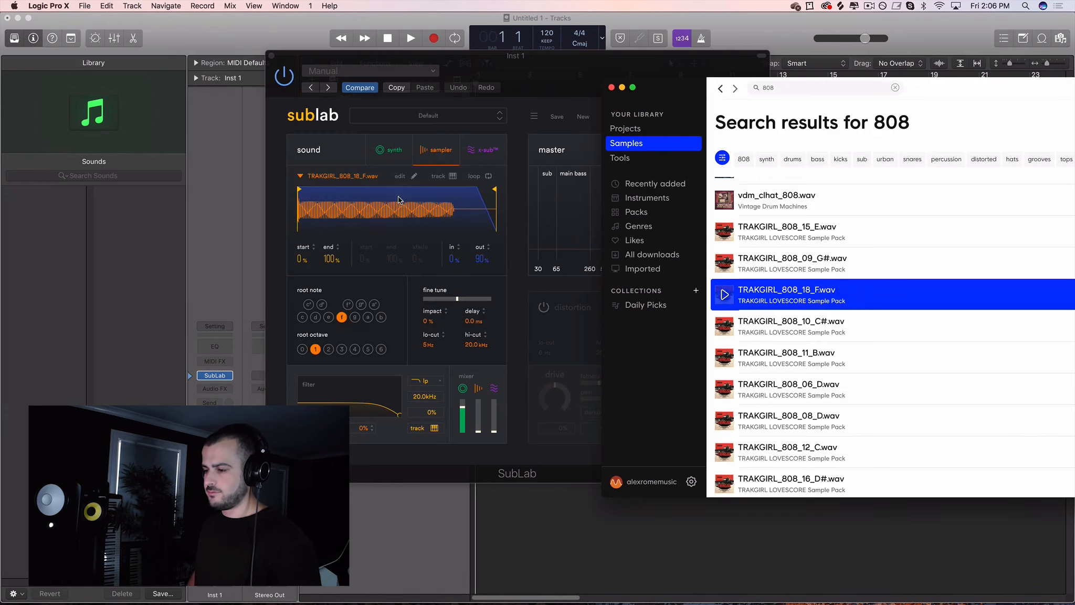
- Enable key tracking on the loaded sampler layer
left_click(430, 156)
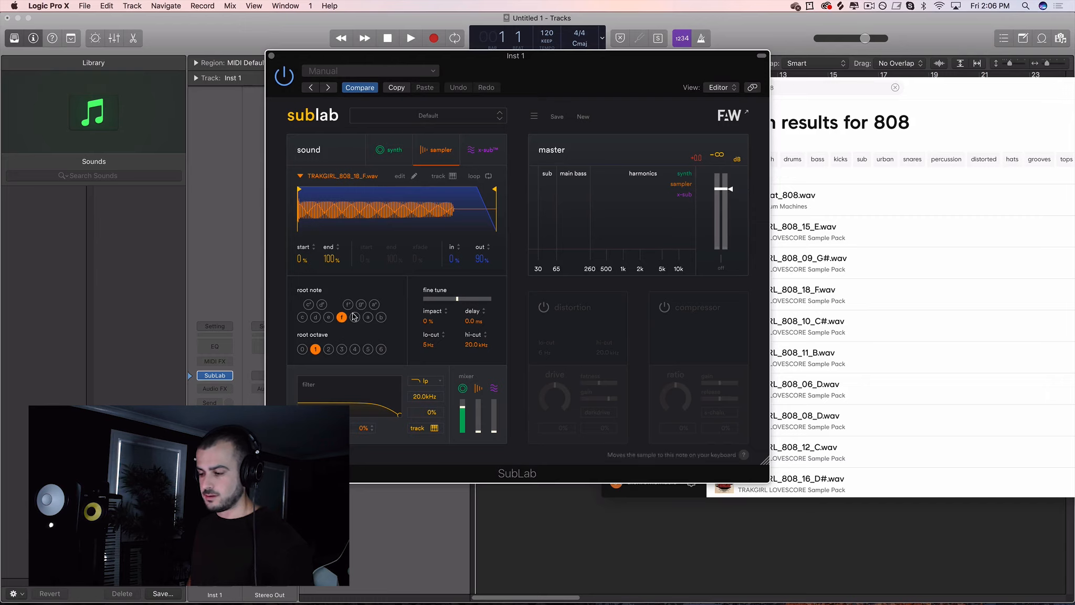
left_click(456, 177)
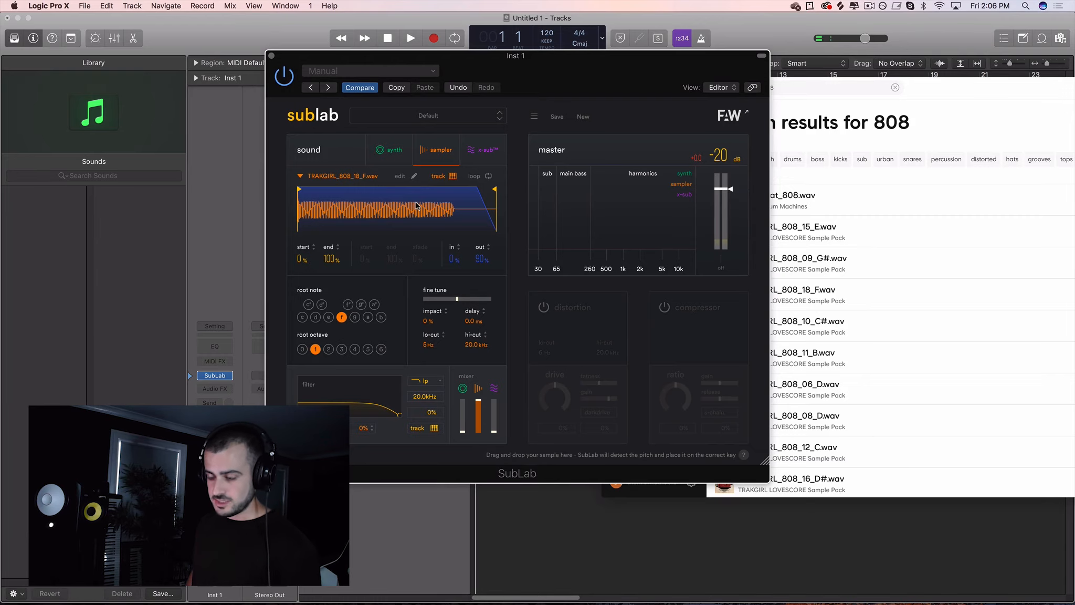
- Shape the synth volume envelope to attack 2.0 ms, decay about 1.6 s, sustain 0% and release 2.0 s
left_click(389, 149)
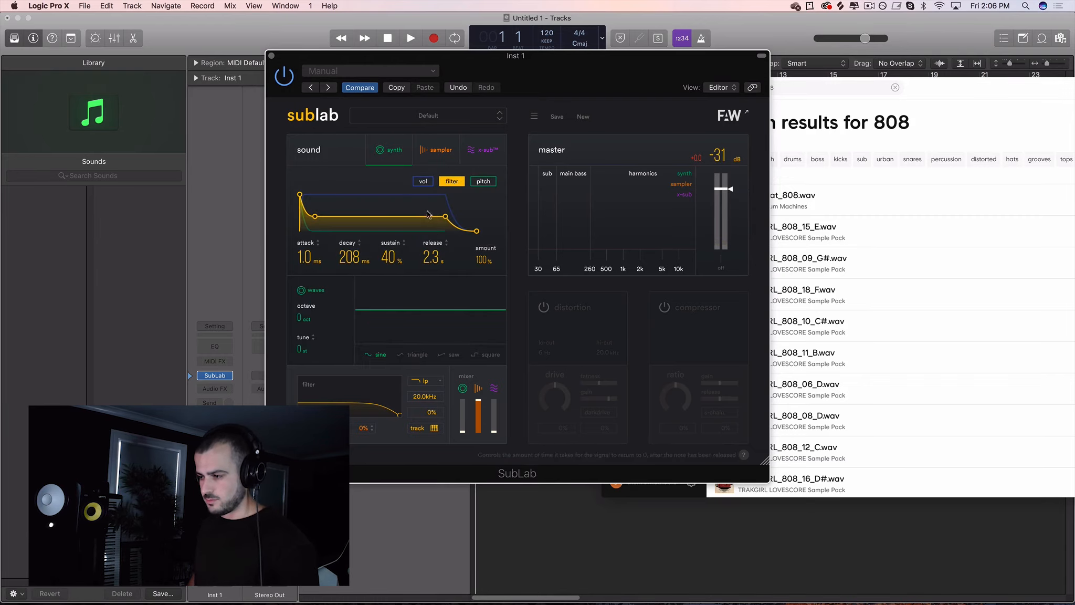
left_click(423, 181)
left_click_drag(447, 196, 420, 239)
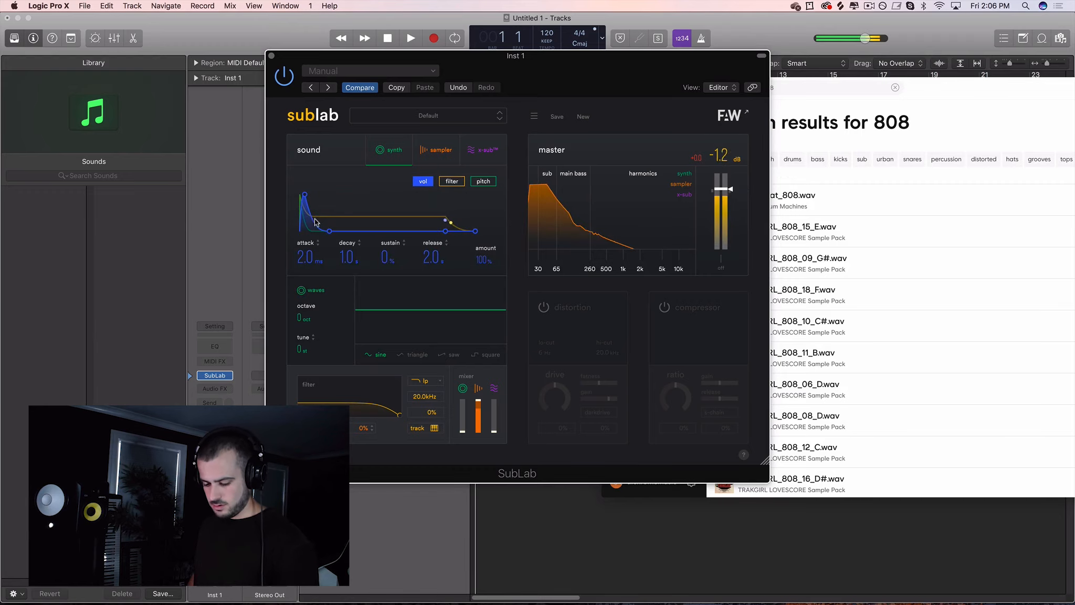
left_click_drag(331, 231, 333, 232)
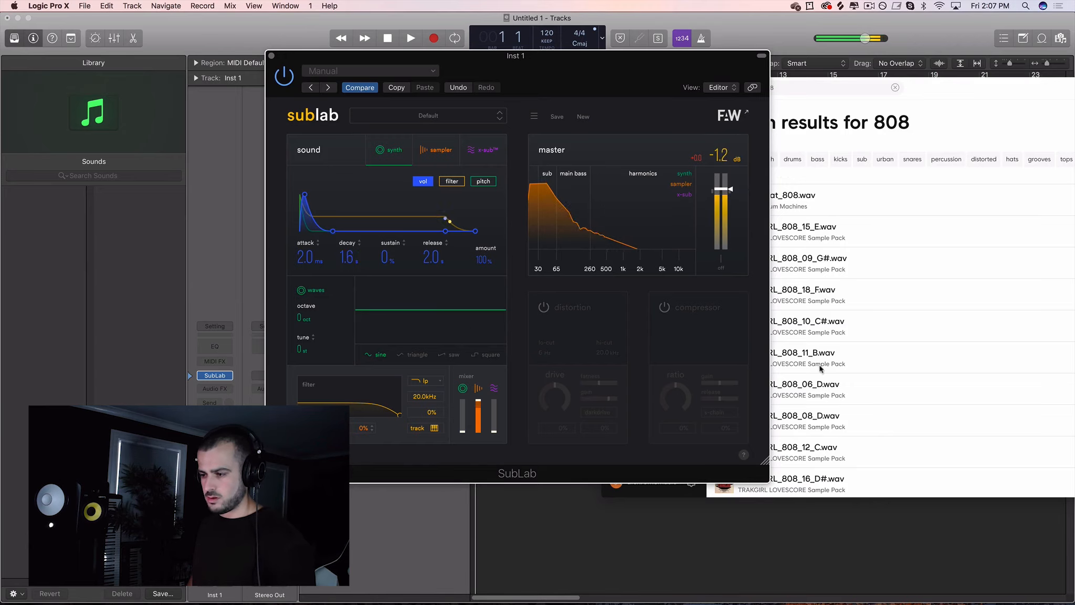
- Turn on distortion, raise the drive fully and push the fatness and gain sliders to maximum
left_click(576, 333)
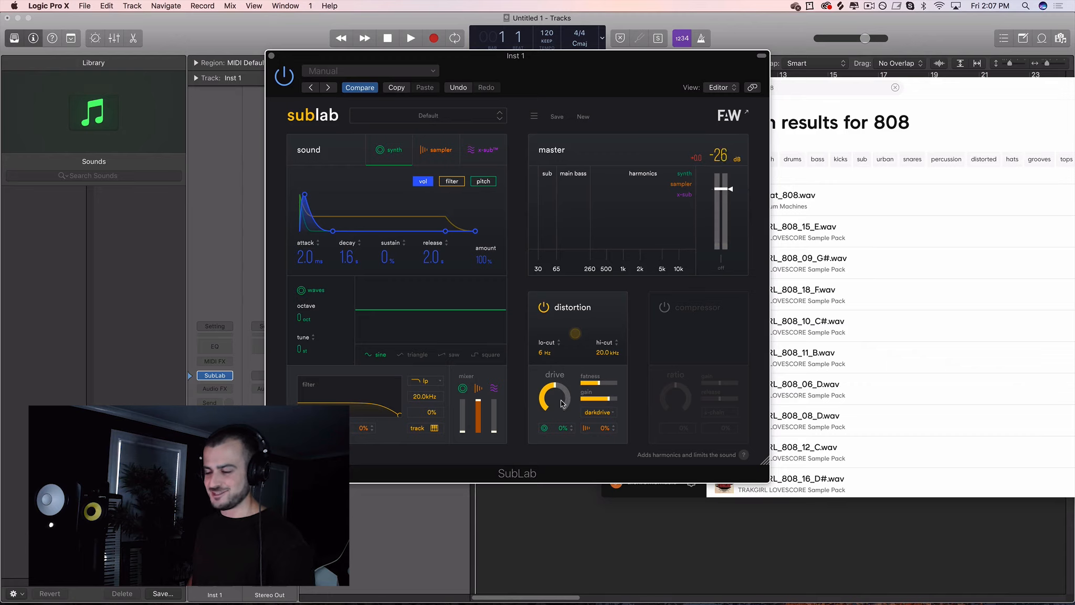
left_click_drag(574, 407, 558, 380)
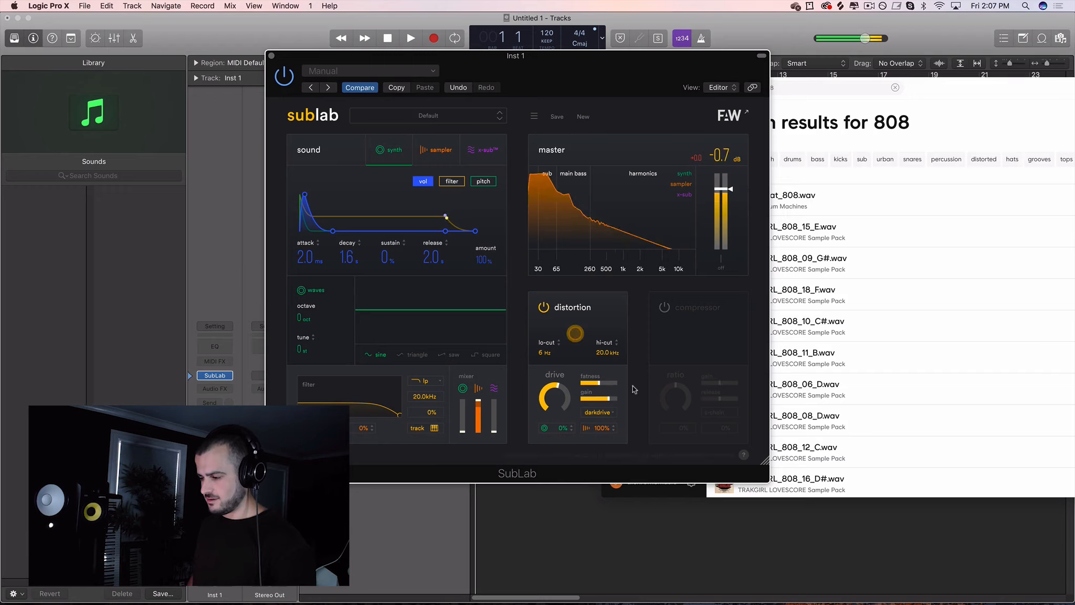
left_click_drag(603, 382, 723, 385)
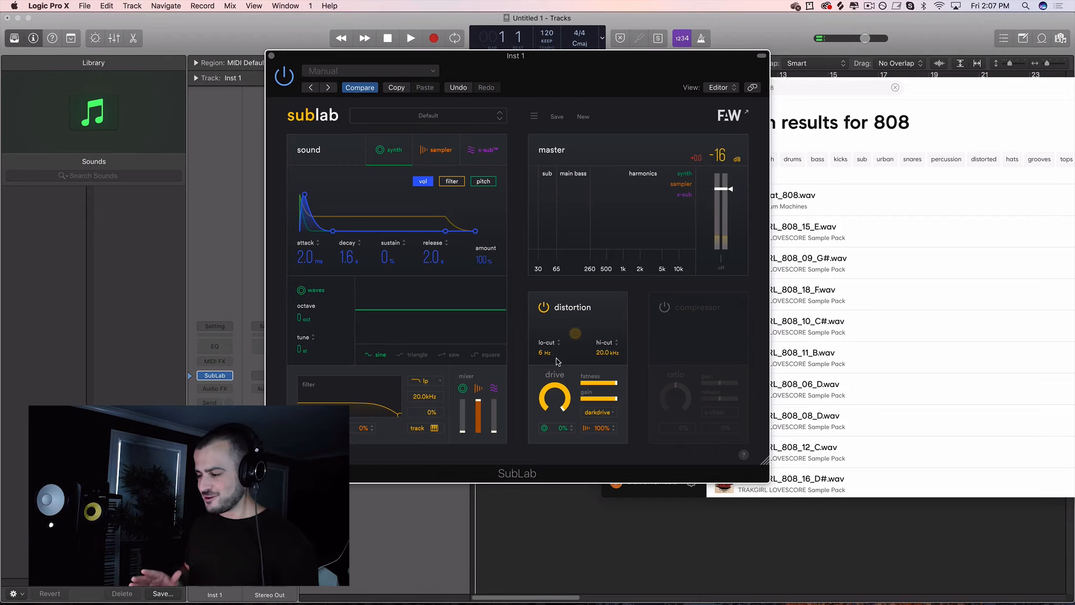
- Try the overdrive and grunge distortion types and reopen the distortion type list
left_click(598, 413)
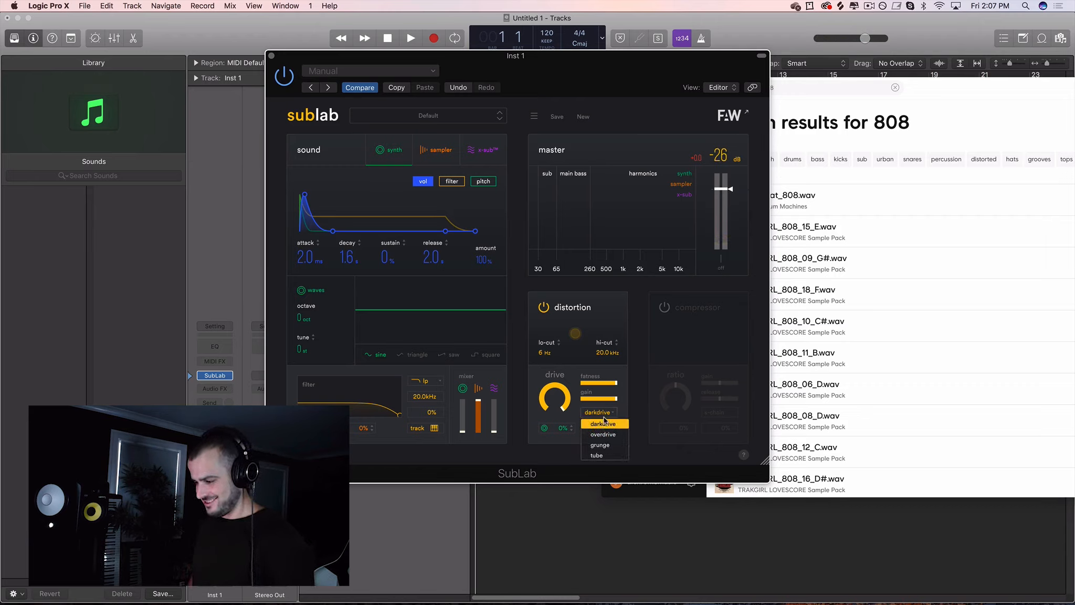
left_click(603, 434)
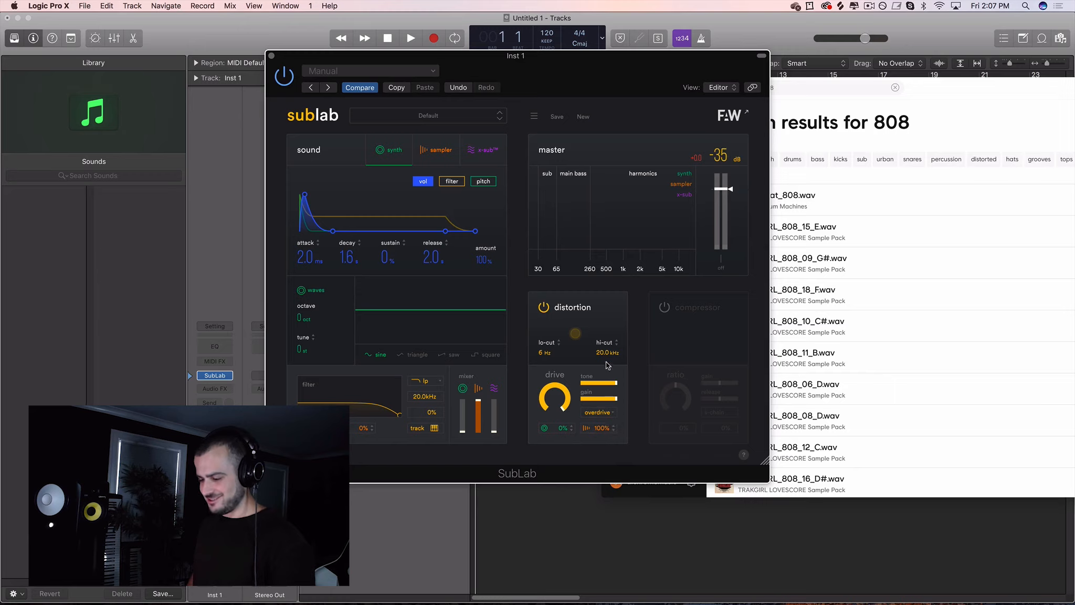
left_click(599, 412)
left_click(604, 444)
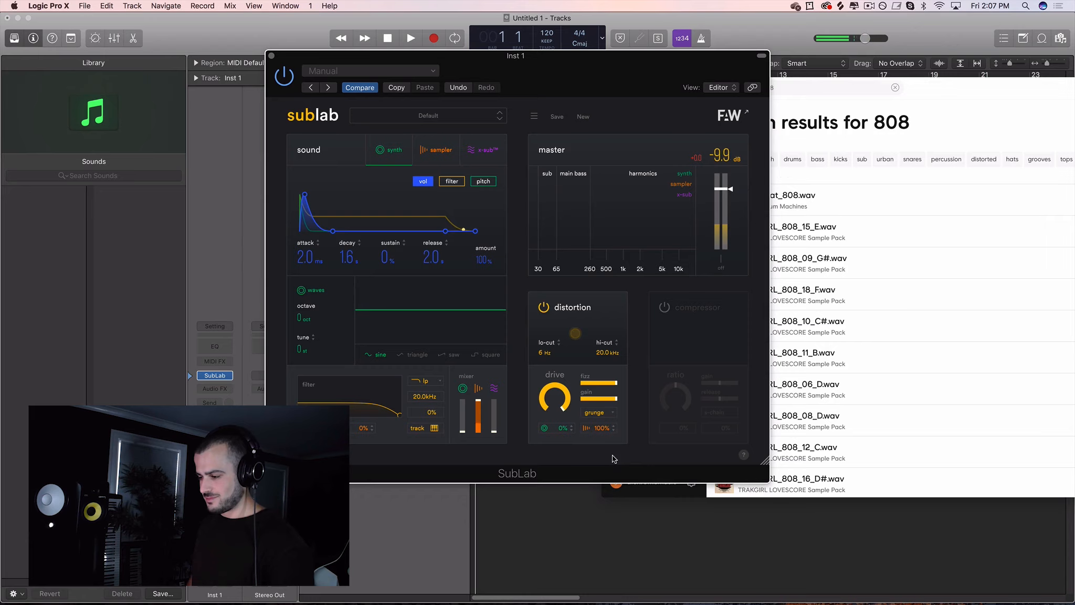
left_click(600, 416)
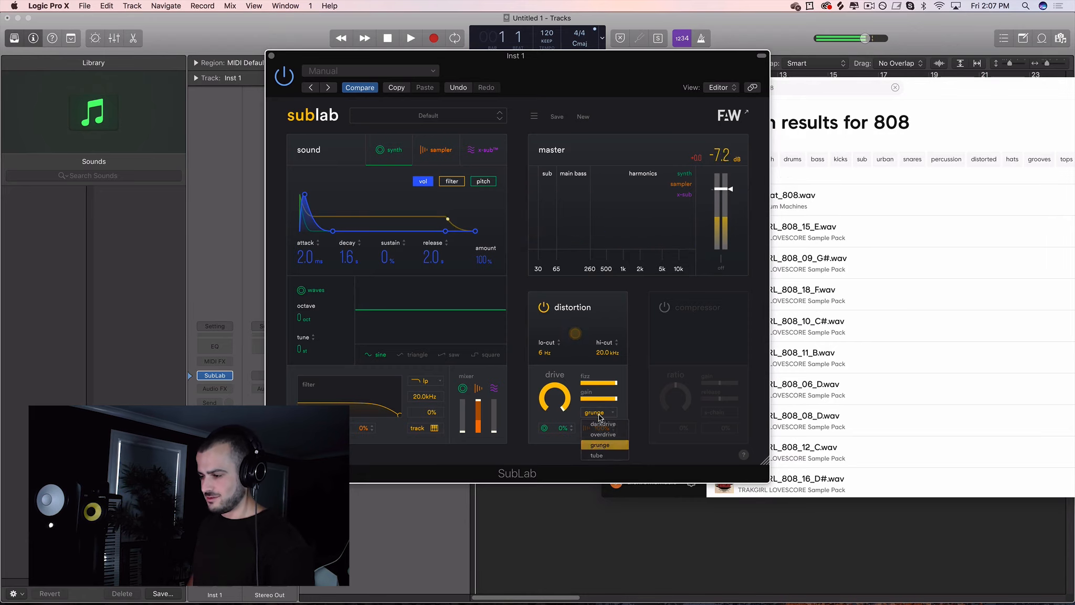